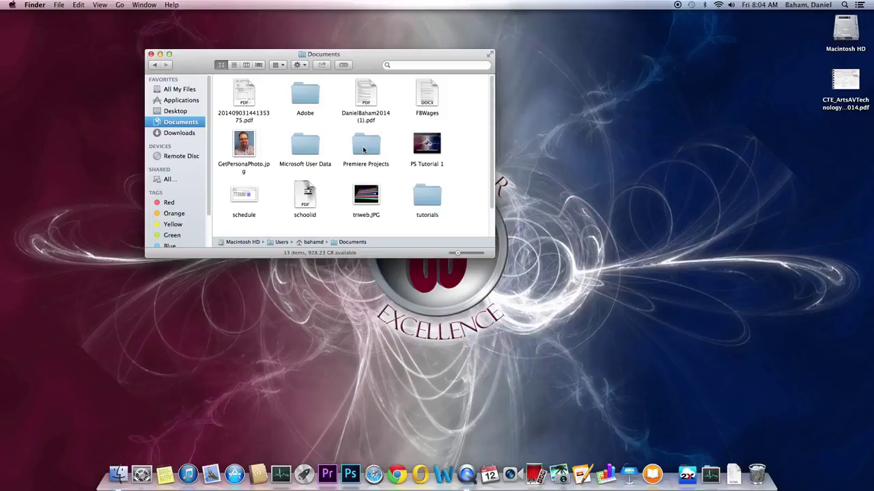
Review the contents of the AHMOFlag and ice videos folders inside Premiere Projects, and close the file window
double_click(364, 149)
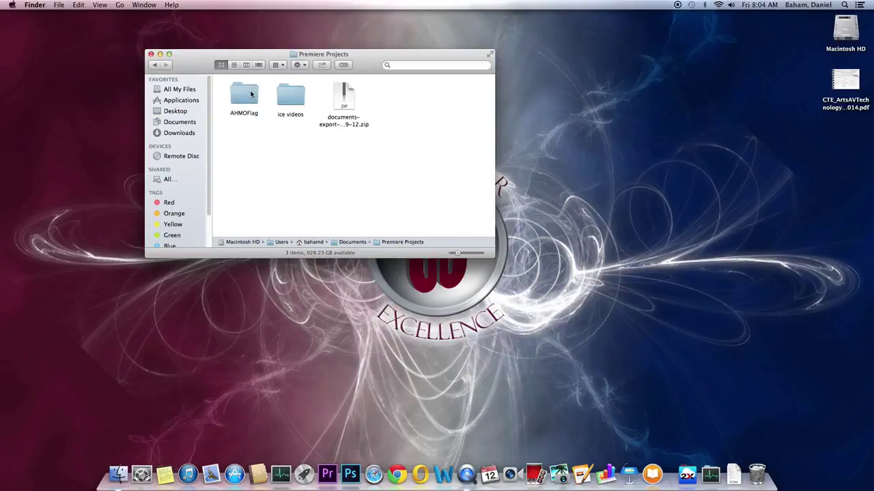
double_click(251, 94)
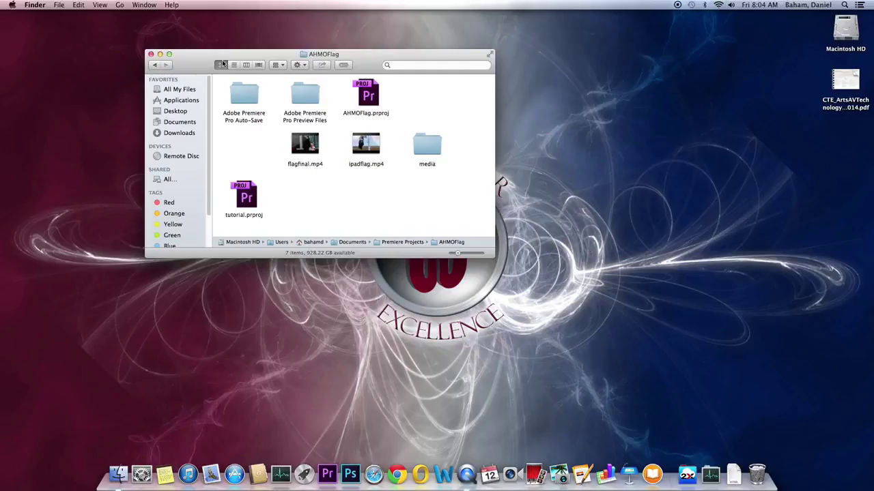
left_click(153, 65)
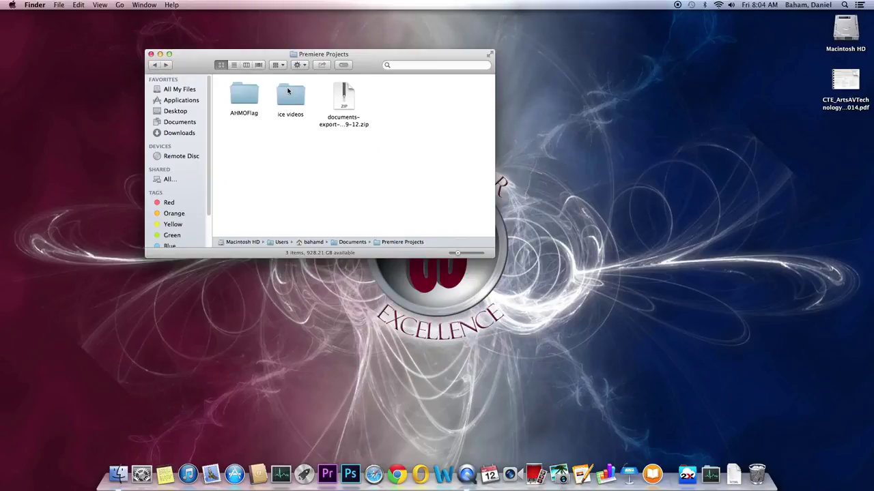
double_click(288, 91)
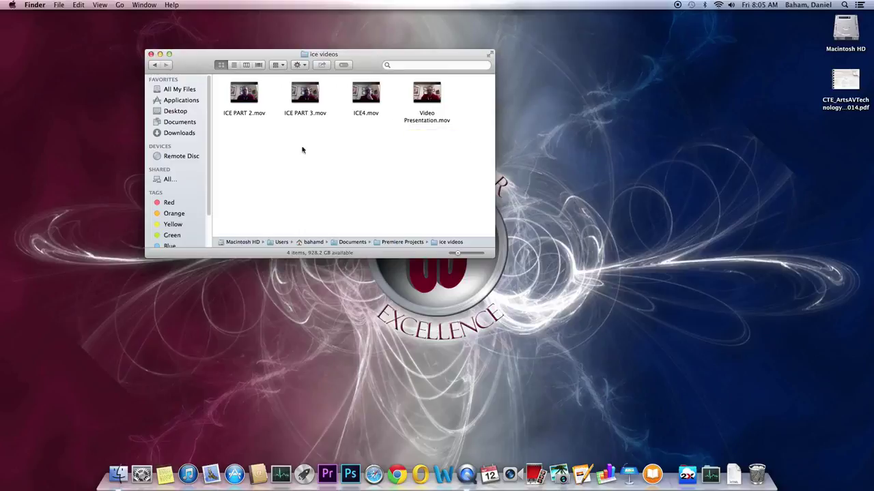
mouse_move(367, 96)
left_click(151, 54)
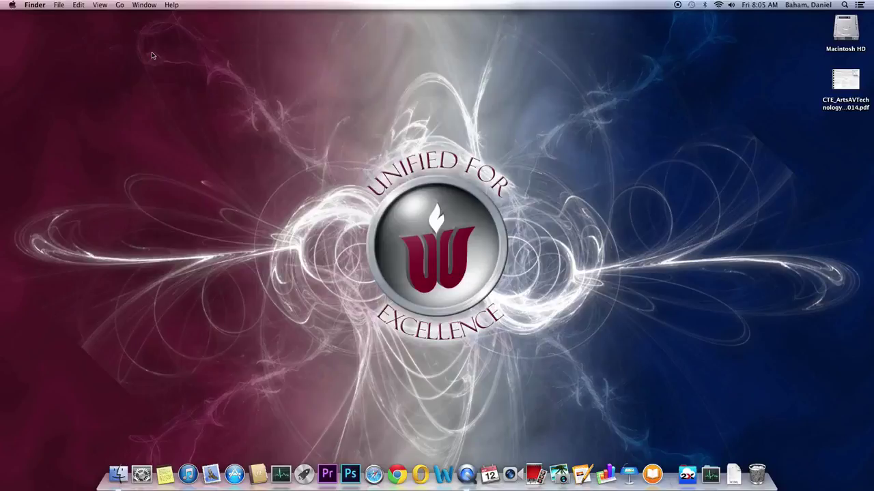
Launch Adobe Premiere Pro and create a new project named ice, stored in the ice videos folder of Premiere Projects
left_click(327, 475)
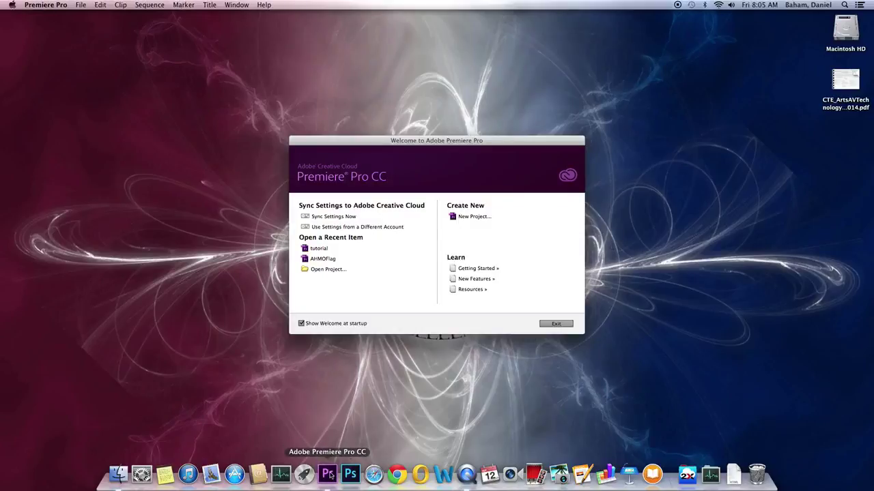
left_click(461, 217)
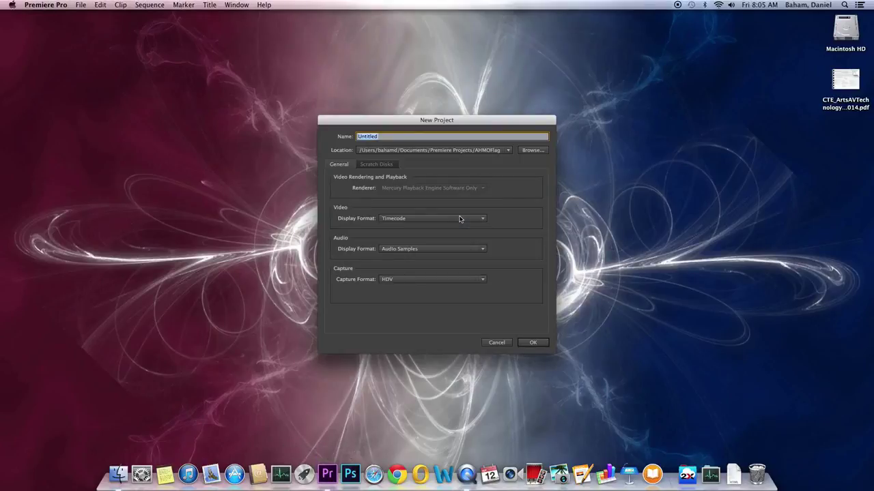
type("ice")
left_click(507, 149)
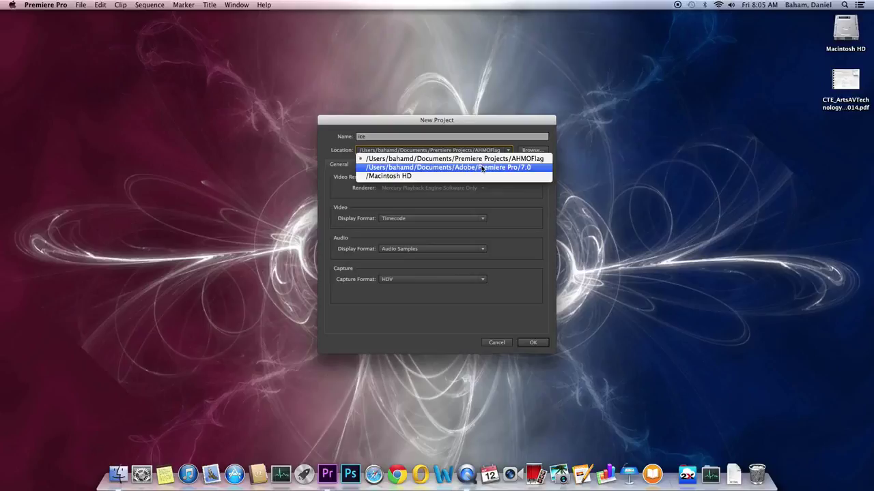
left_click(481, 160)
left_click(531, 150)
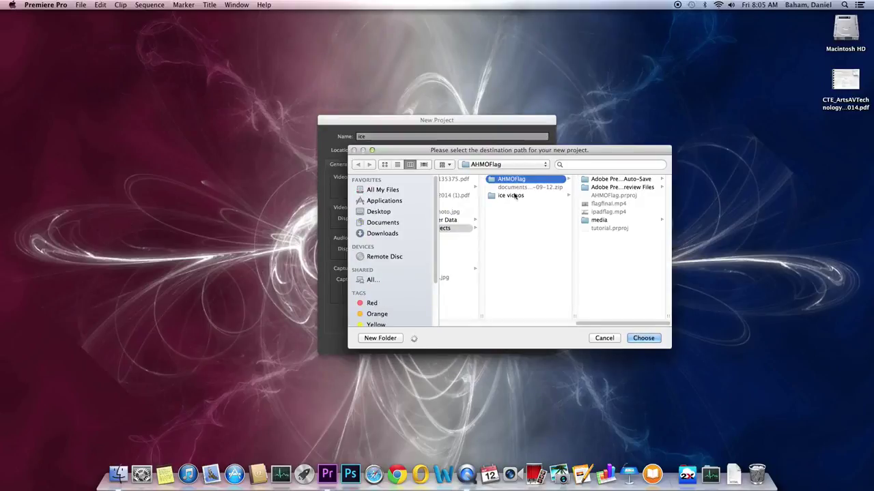
left_click(515, 196)
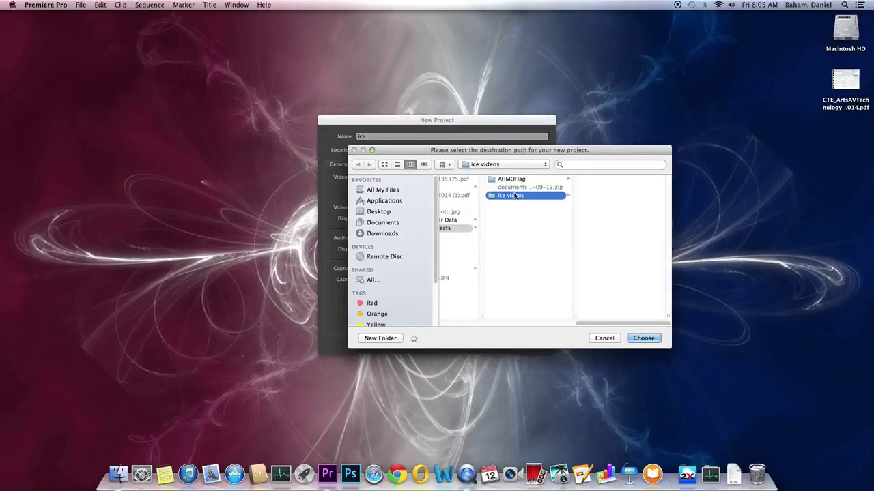
left_click(652, 339)
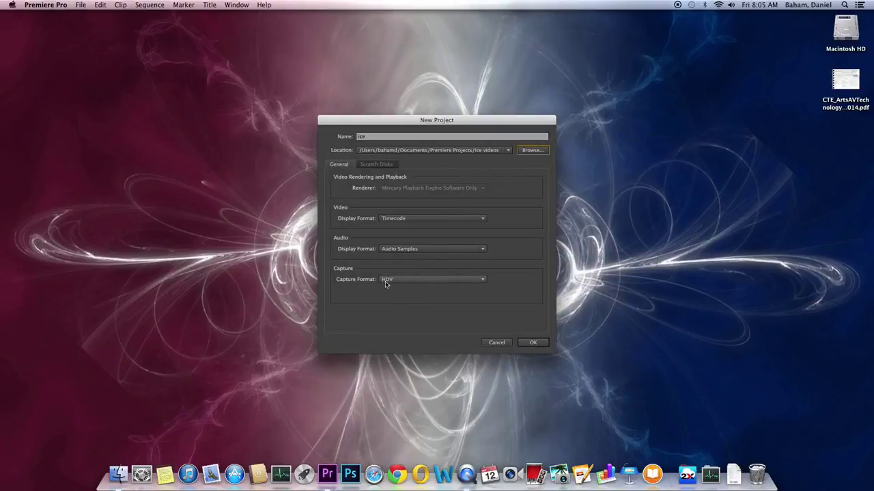
left_click(533, 342)
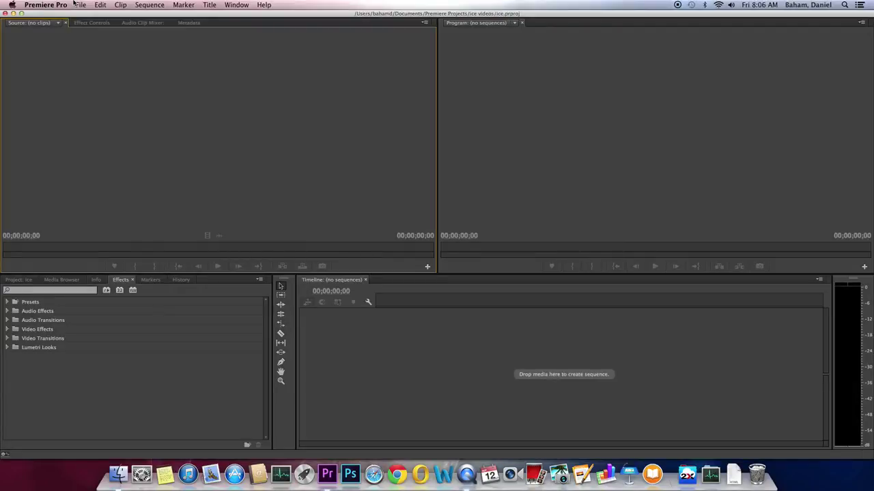
Import Video Presentation.mov from the ice videos folder into the project
left_click(30, 281)
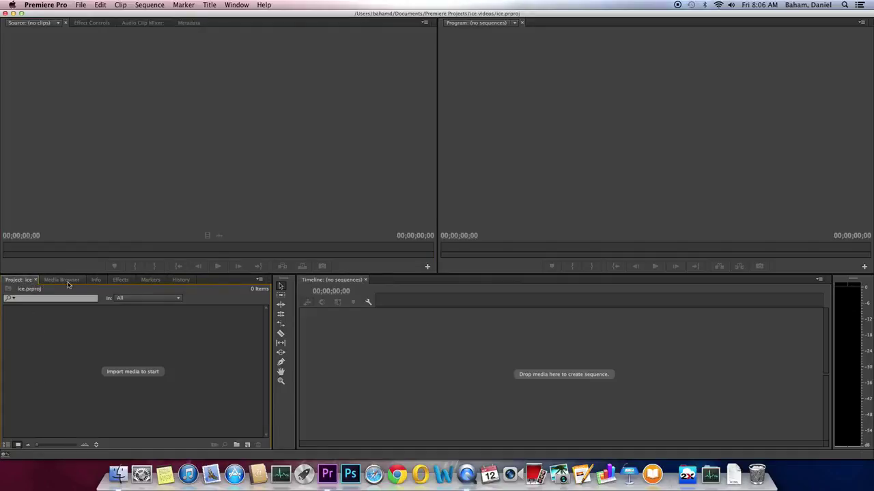
left_click(120, 280)
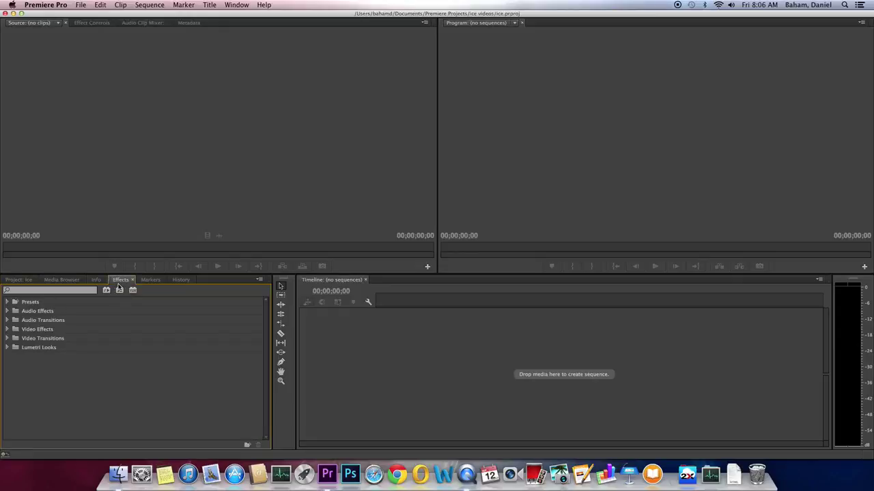
left_click(18, 280)
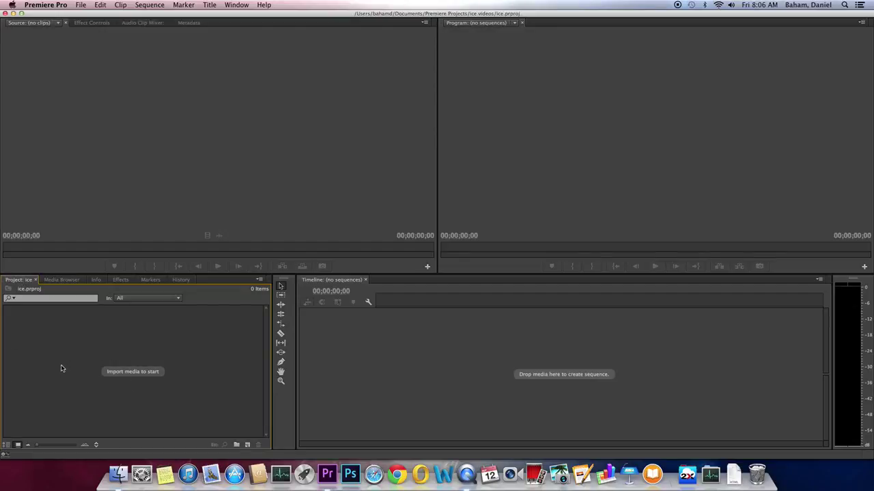
double_click(115, 359)
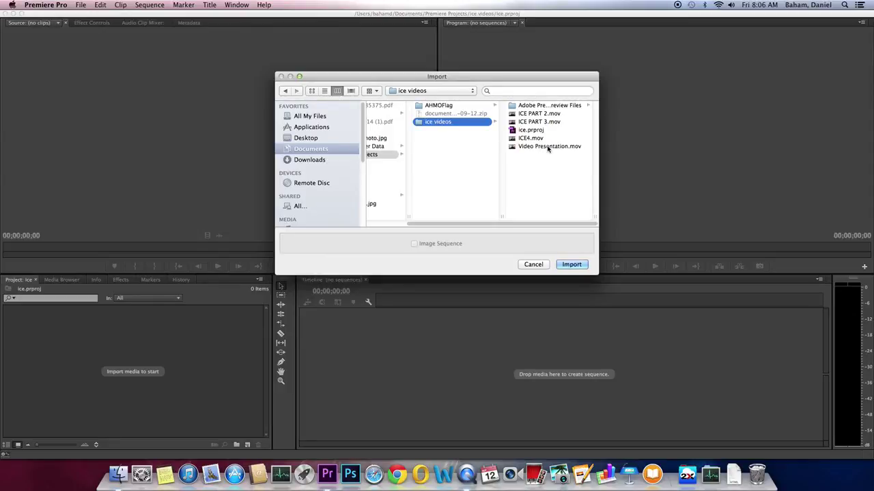
left_click(547, 146)
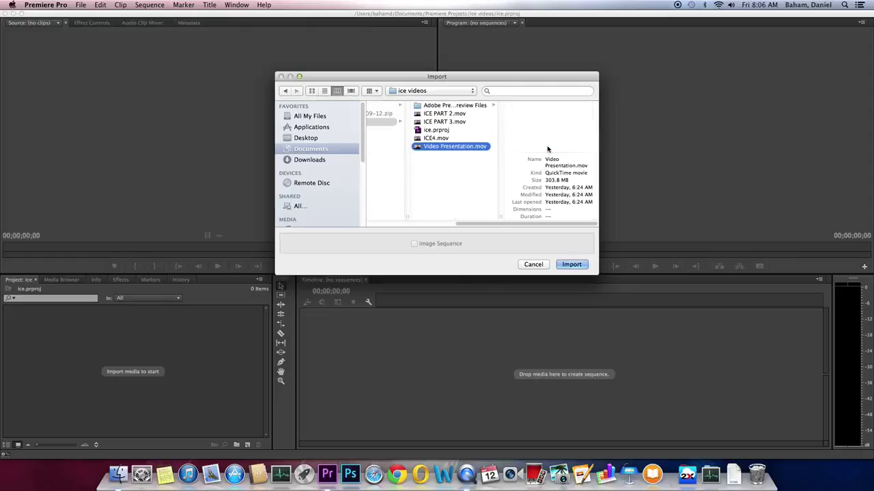
left_click(572, 264)
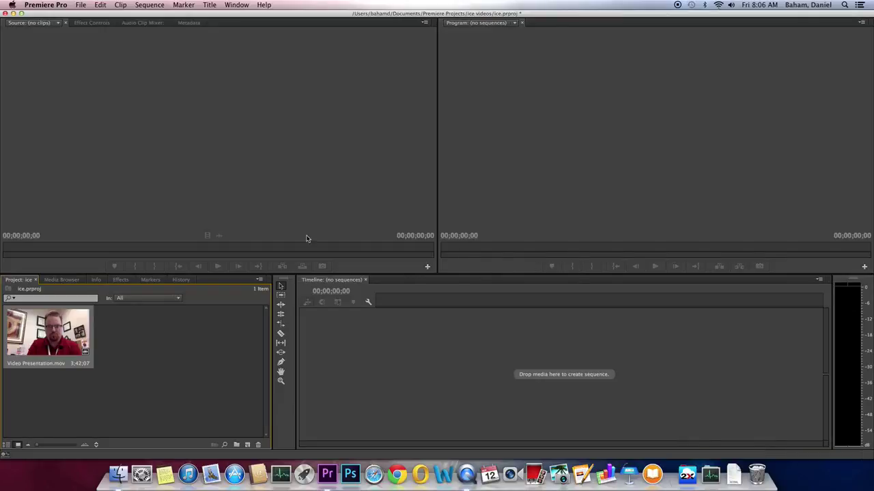
Load Video Presentation.mov into the Source monitor, scrub through part of it and return to its start
double_click(39, 352)
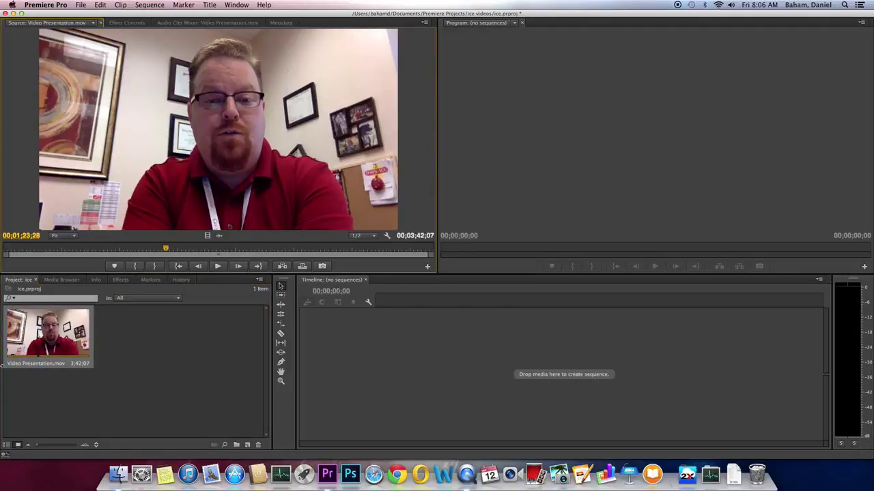
left_click(166, 251)
left_click_drag(166, 250, 215, 267)
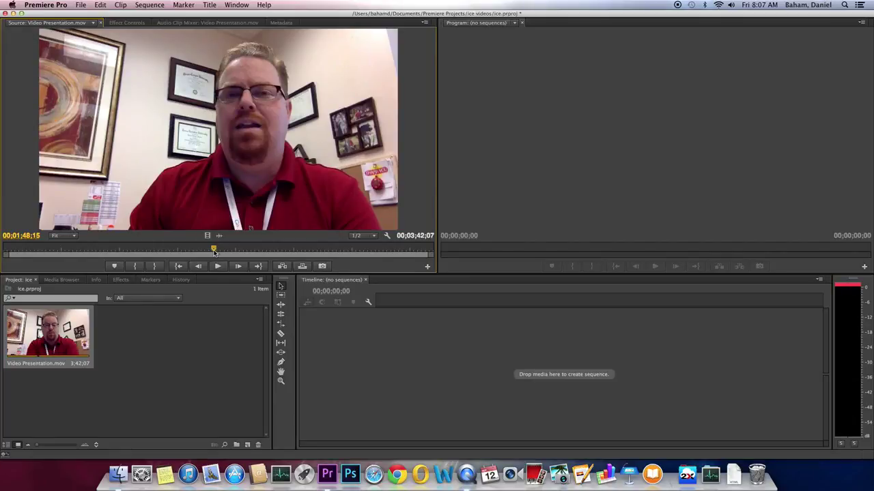
left_click(179, 267)
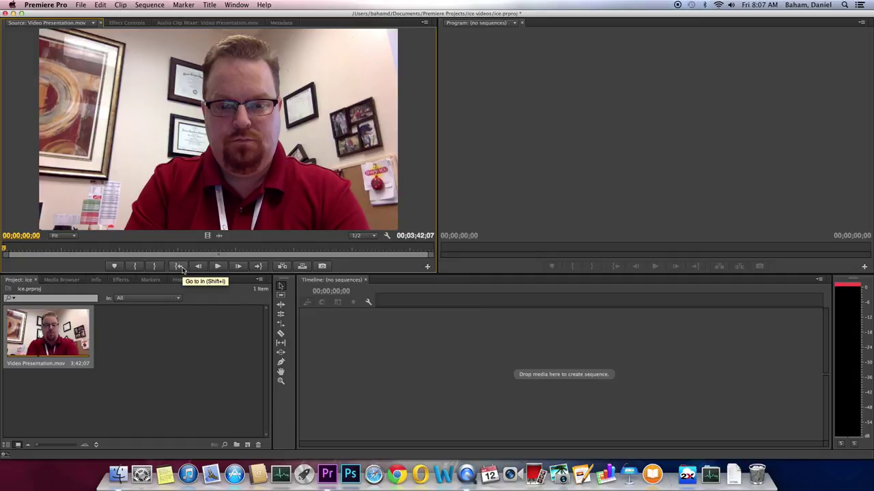
Play the source clip to find the wanted moment and mark an In point at 00;00;07;28
key("space")
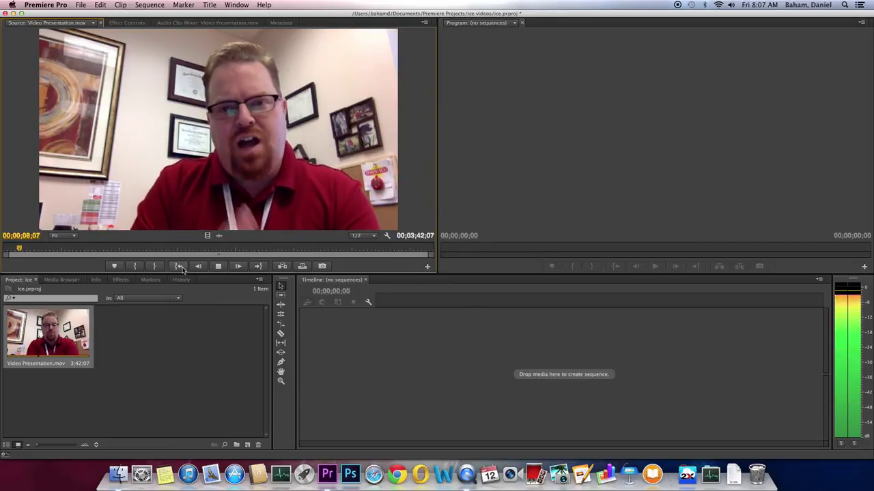
key("space")
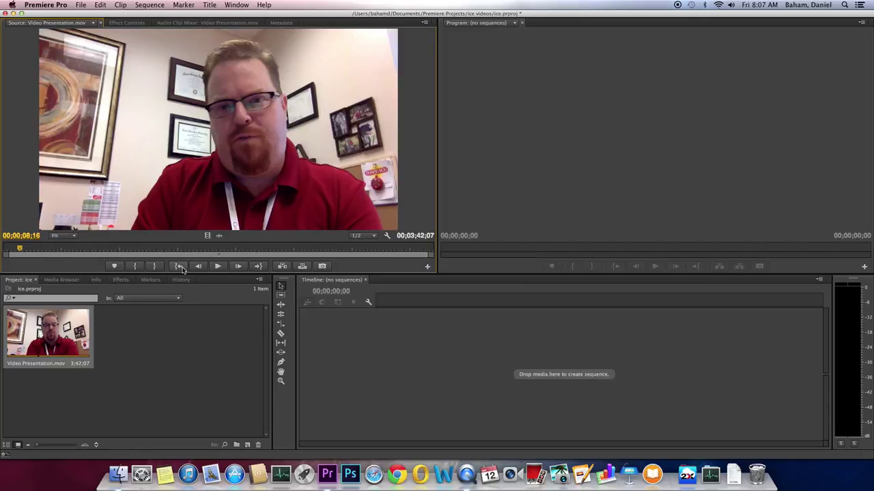
left_click(179, 266)
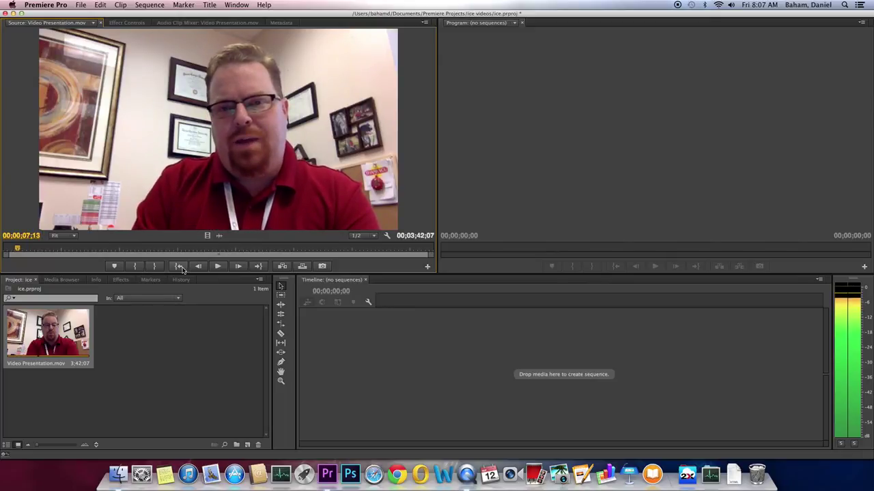
key("space")
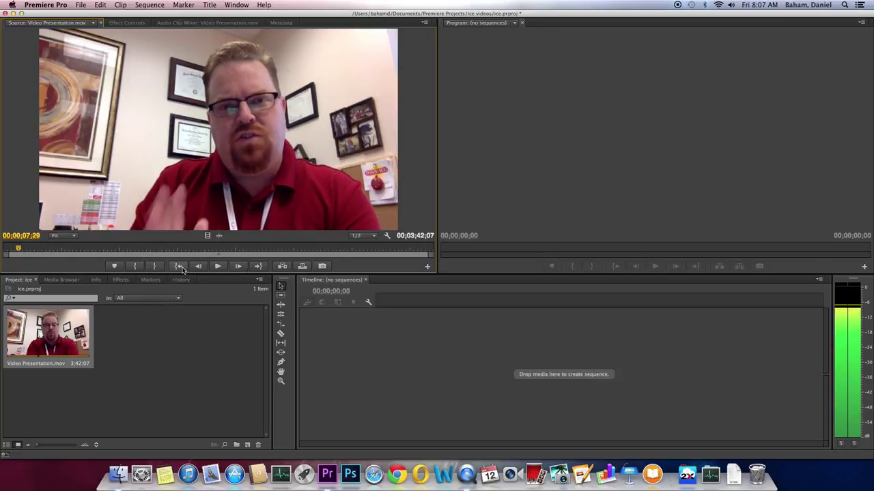
key("Left")
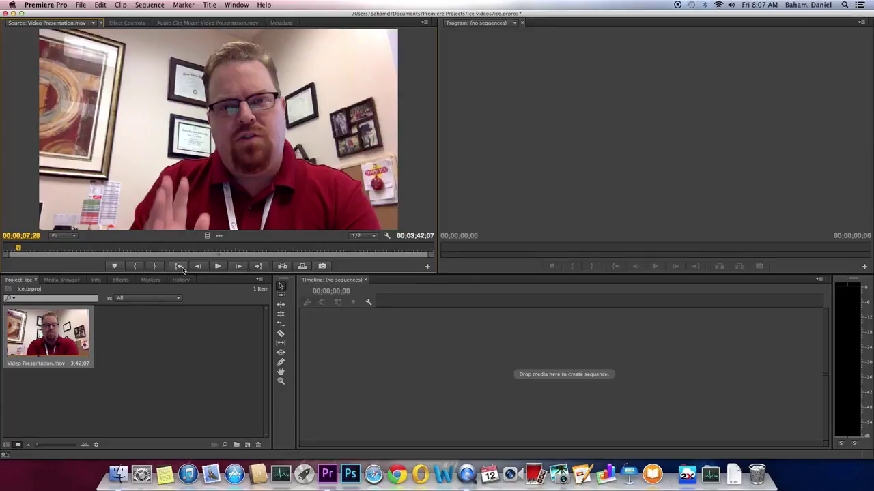
key("i")
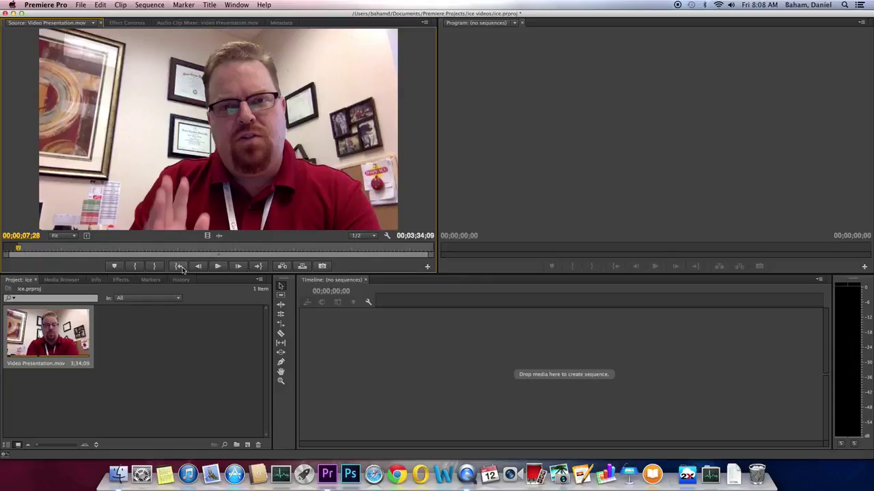
Play the source clip onward and mark an Out point at 00;00;08;15
key("space")
key("space")
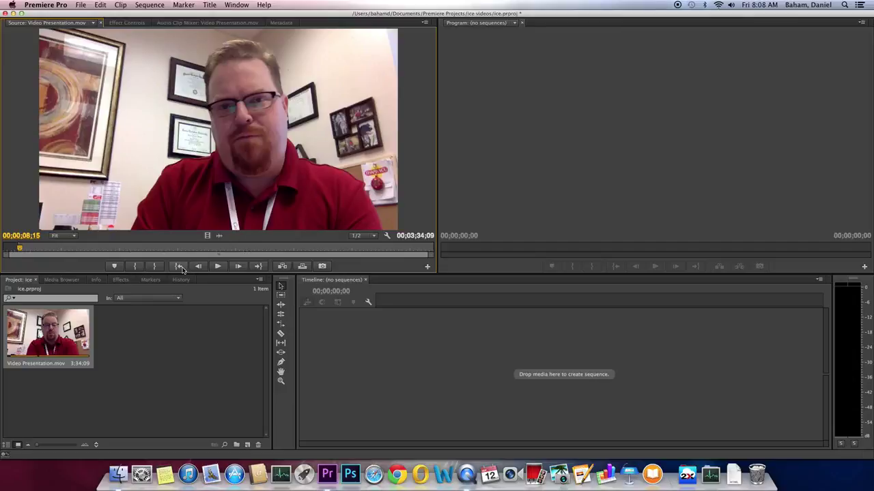
key("o")
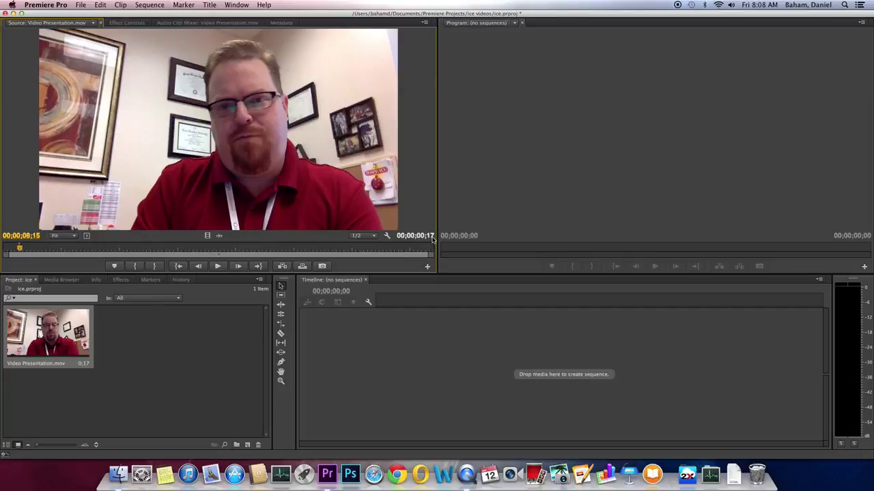
Make a subclip named stop from the marked range of Video Presentation.mov, keeping trims restricted to the subclip boundaries
left_click(119, 5)
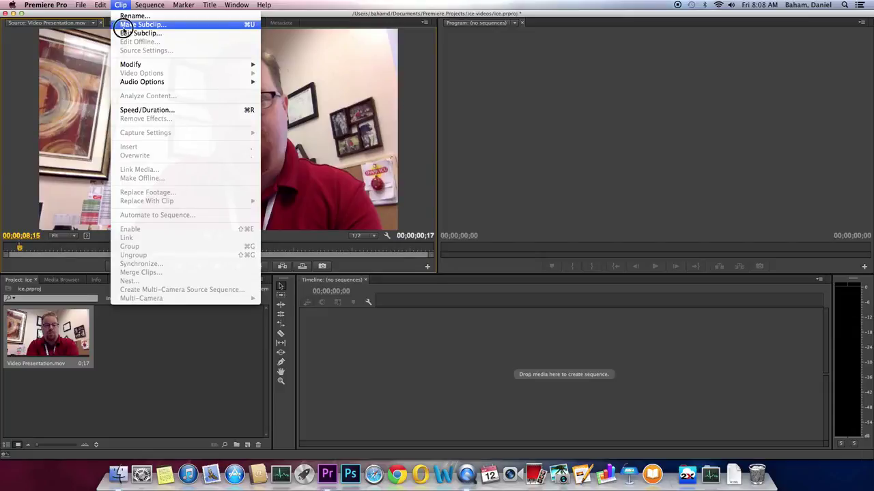
left_click(123, 26)
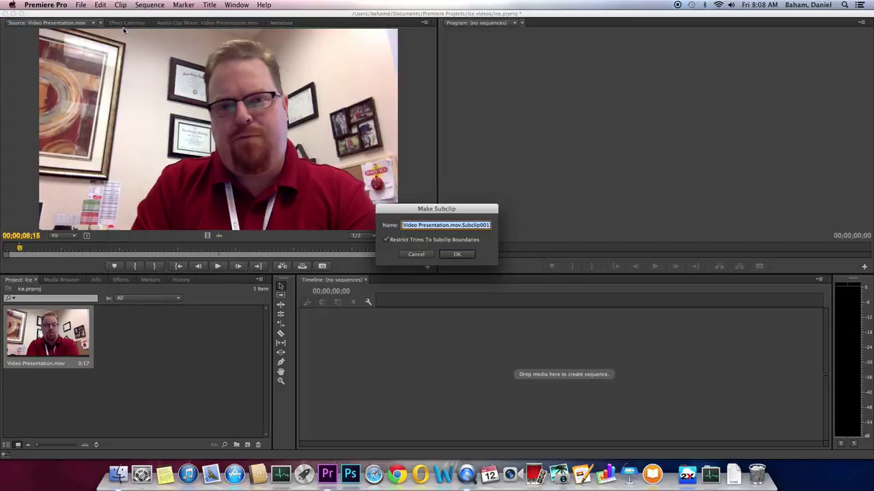
type("stop")
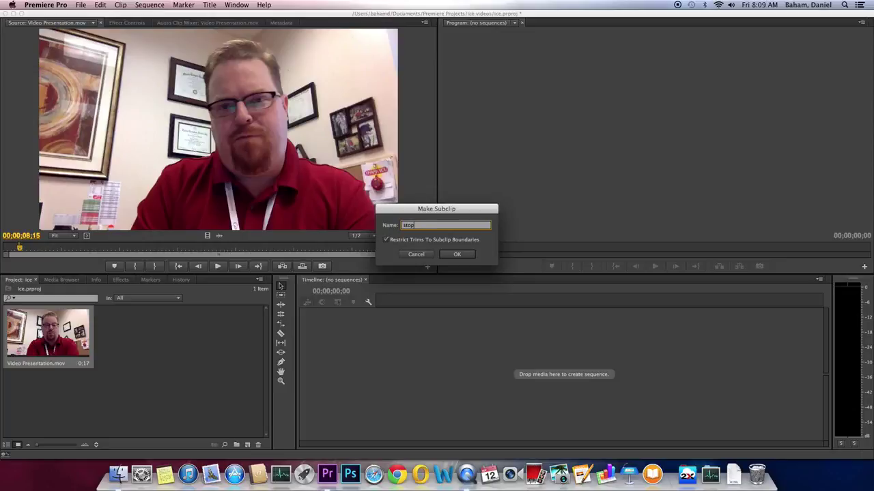
key("Return")
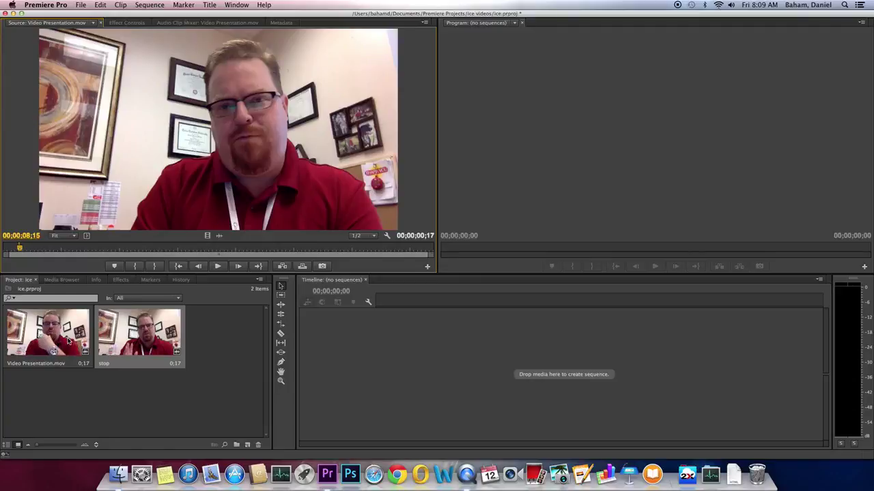
Load the stop subclip into the Source monitor and play it
double_click(137, 347)
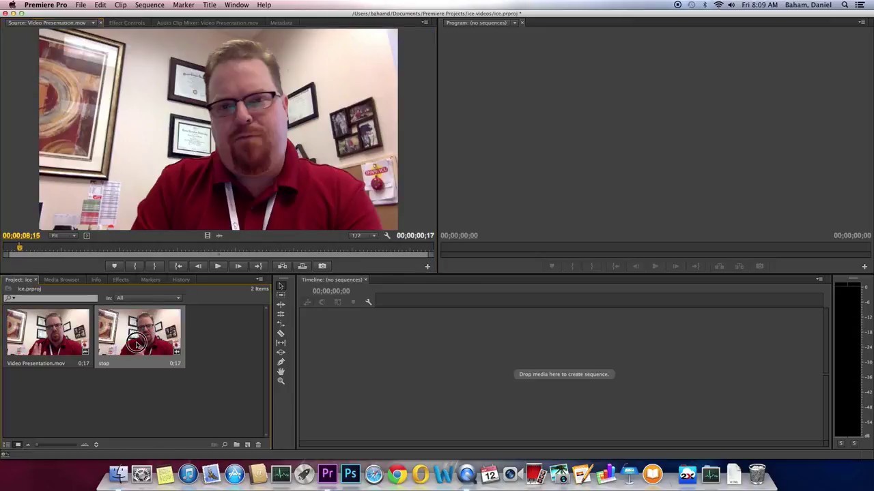
left_click(217, 266)
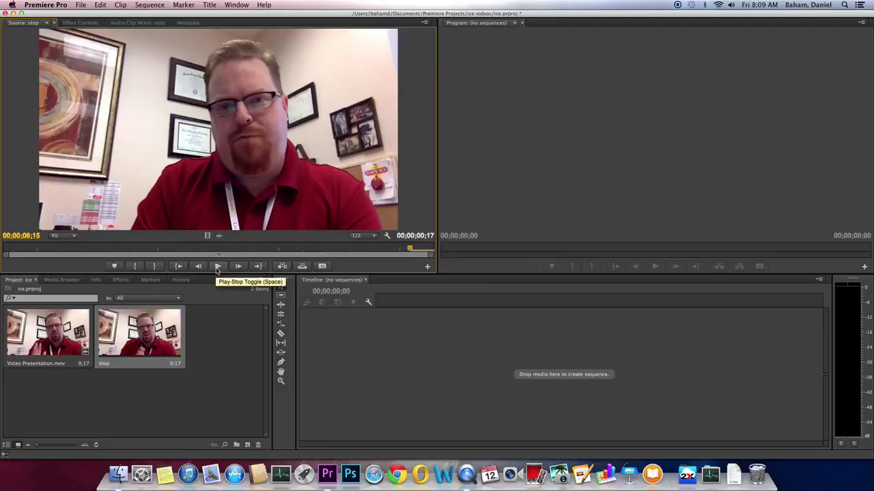
Load Video Presentation.mov into the Source monitor and play it up to about 00;00;16;09
double_click(27, 346)
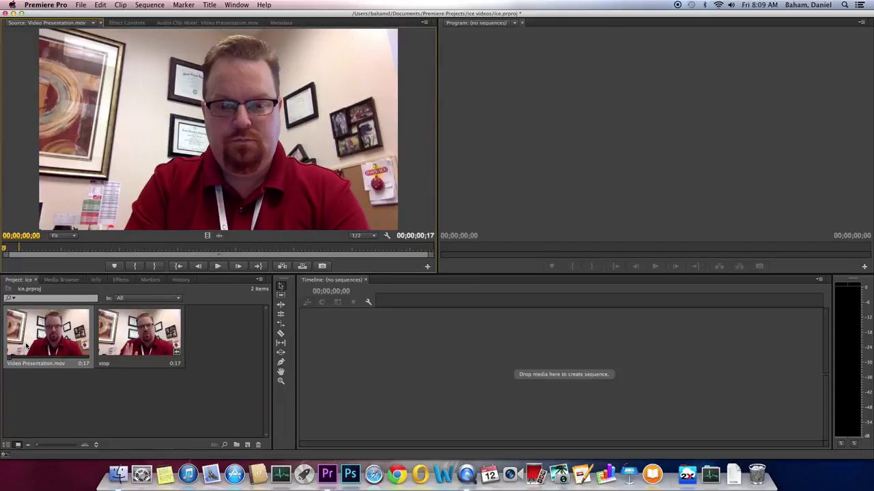
key("space")
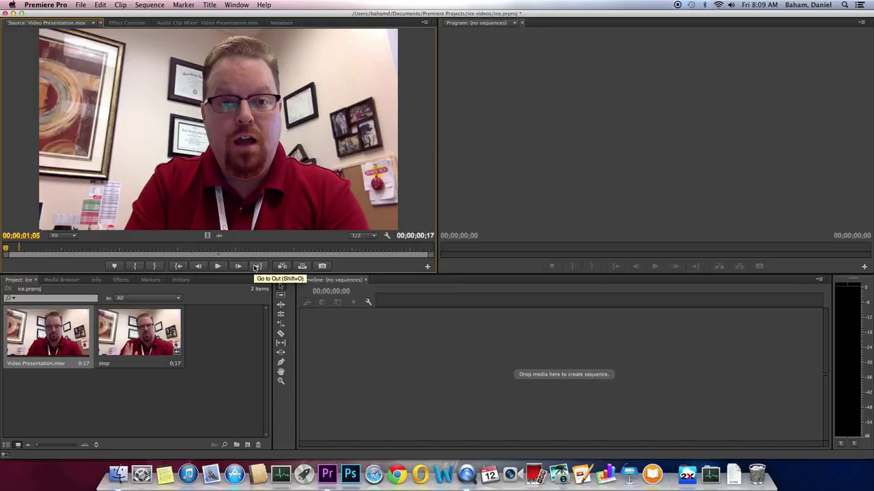
key("space")
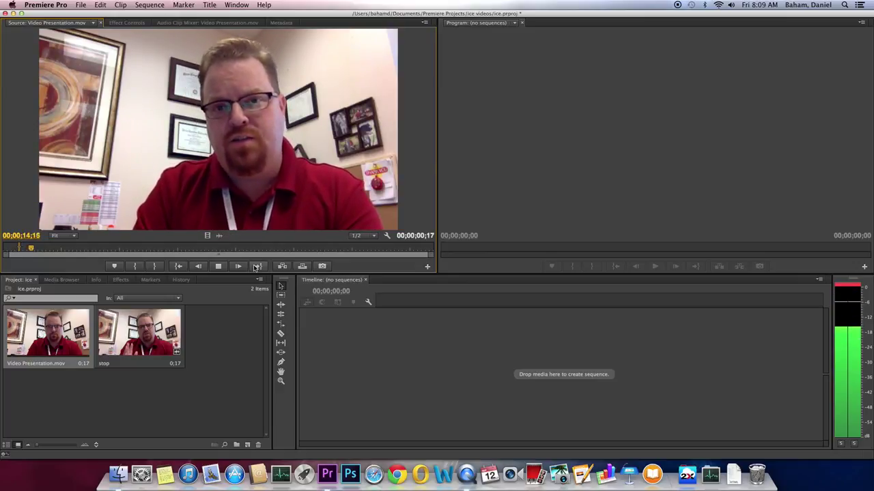
key("space")
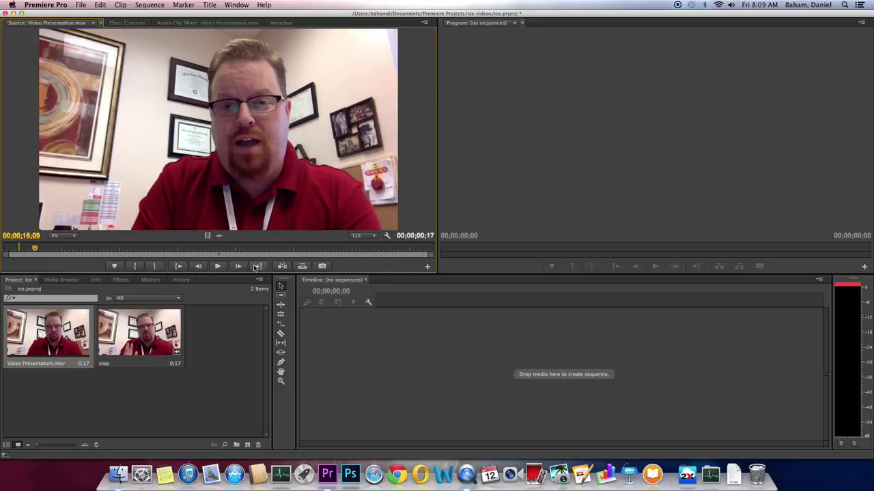
Move back through the source clip frame by frame and mark a new In point at 00;00;15;23
key("Left")
key("Left")
key("Left")
key("Left")
key("Left")
key("Left")
key("Left")
key("Left")
key("Left")
key("Left")
key("Left")
key("Left")
key("Left")
key("Left")
key("Left")
key("Left")
key("Left")
key("Left")
key("Left")
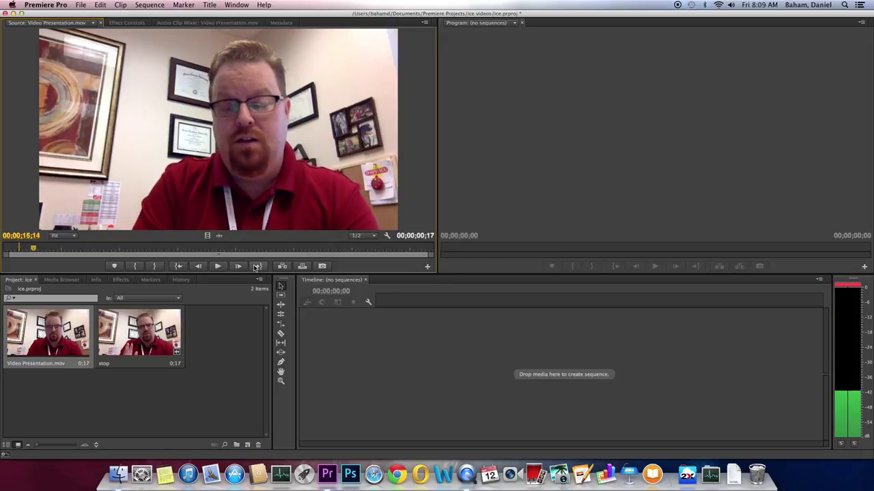
key("Right")
key("Left")
key("Left")
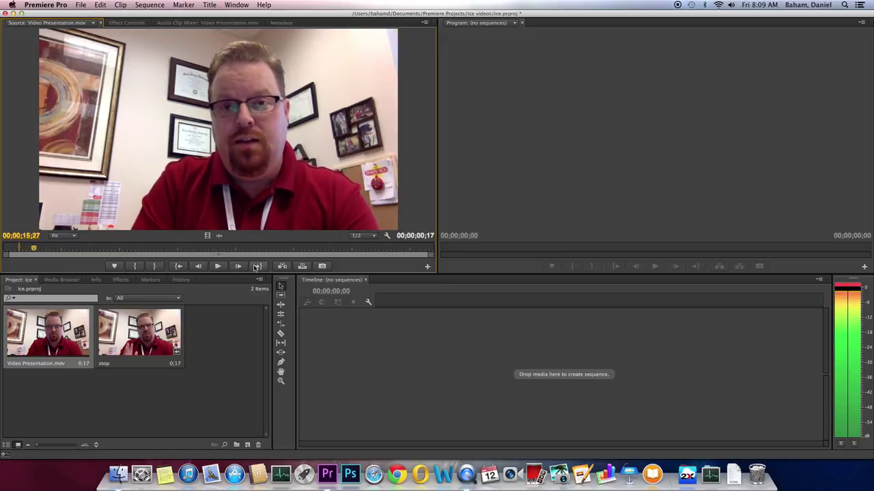
key("Right")
key("Right")
key("Right")
key("Right")
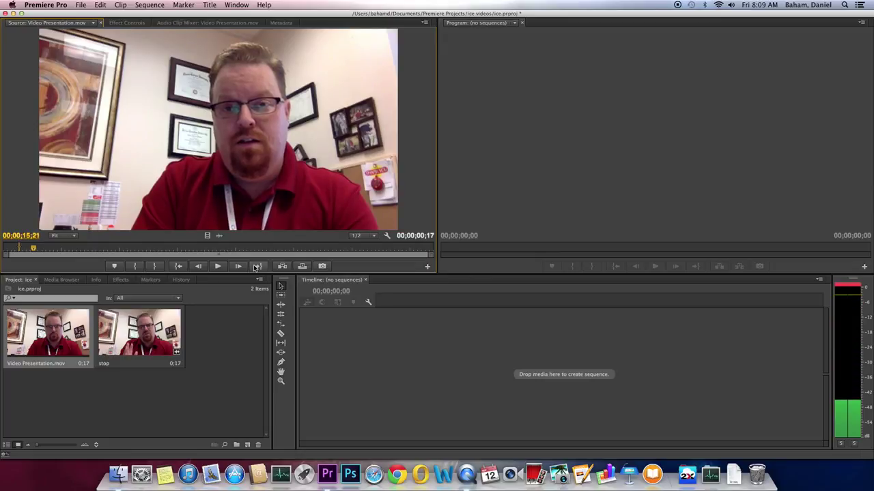
key("Right")
key("Right")
key("Right")
key("Right")
key("Right")
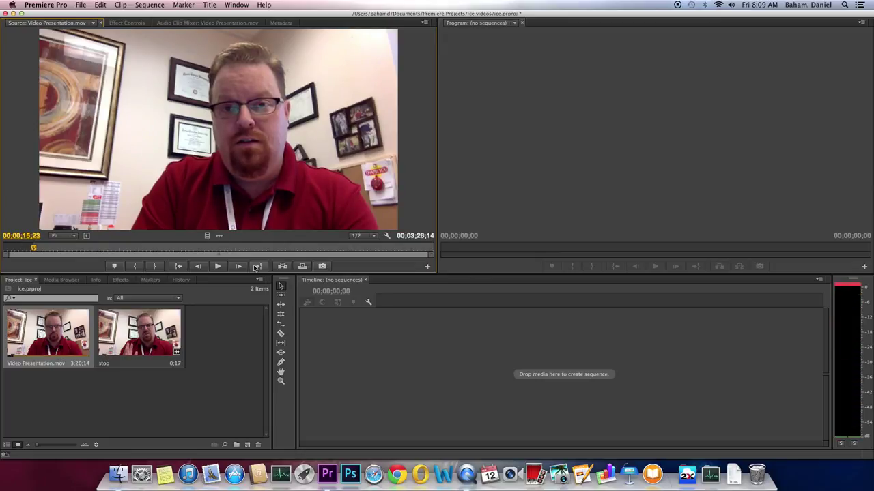
Advance the source clip frame by frame and mark an Out point at 00;00;16;12
key("Right")
key("Right")
key("Right")
key("Right")
key("Right")
key("Right")
key("Right")
key("Right")
key("Right")
key("Right")
key("Right")
key("Right")
key("Right")
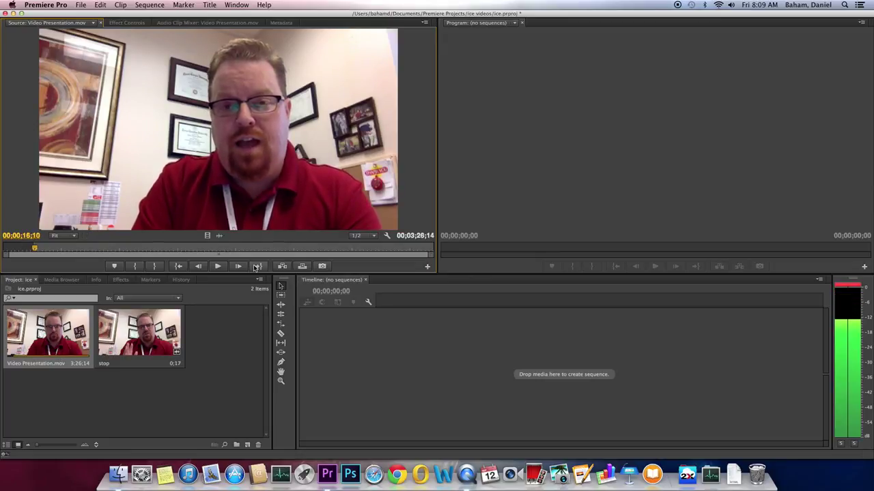
key("Right")
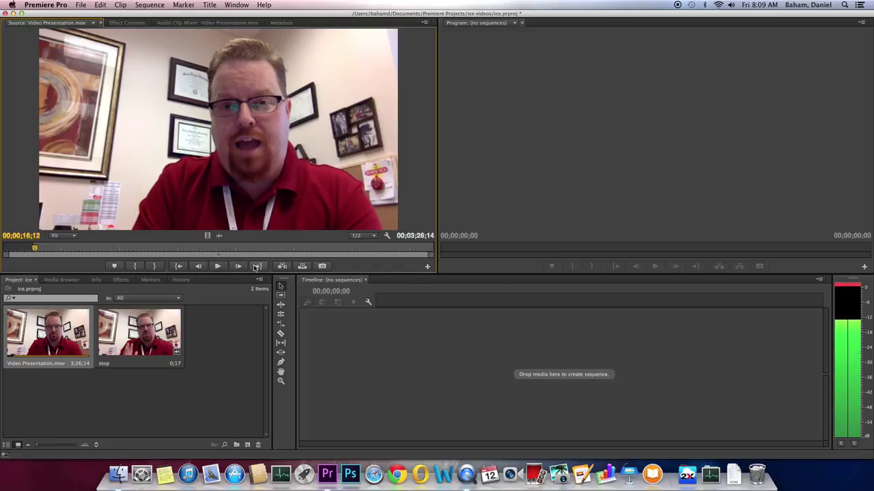
key("o")
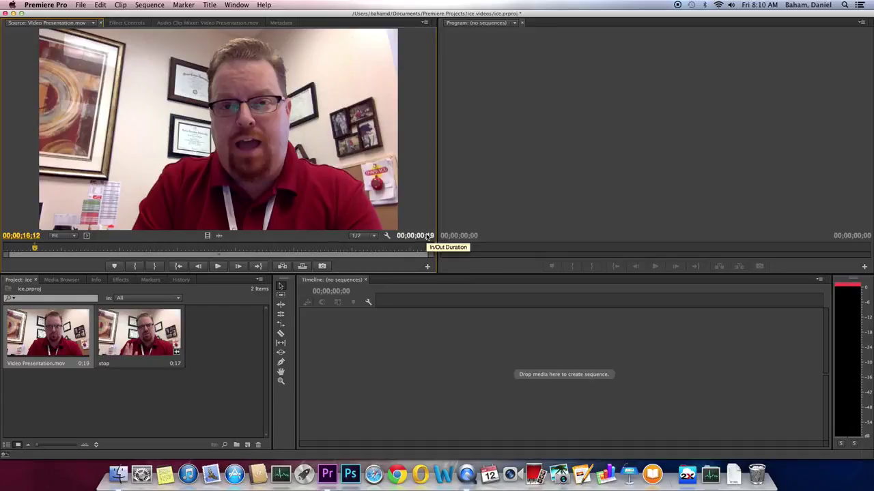
Make a subclip named listen from the marked range, keeping trims restricted to the subclip boundaries
key("super+u")
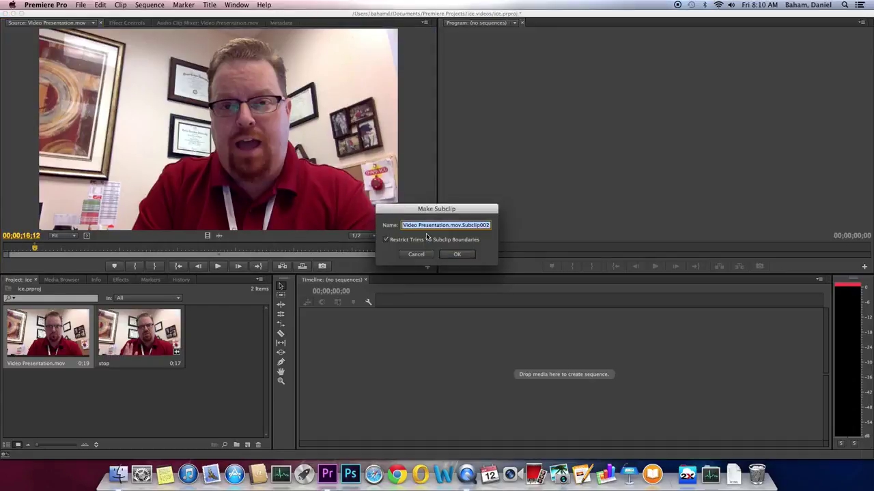
type("listen")
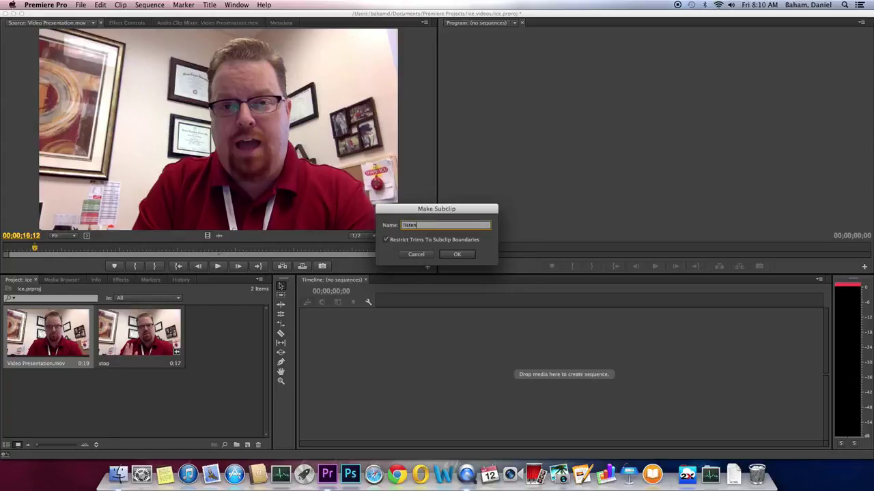
key("Return")
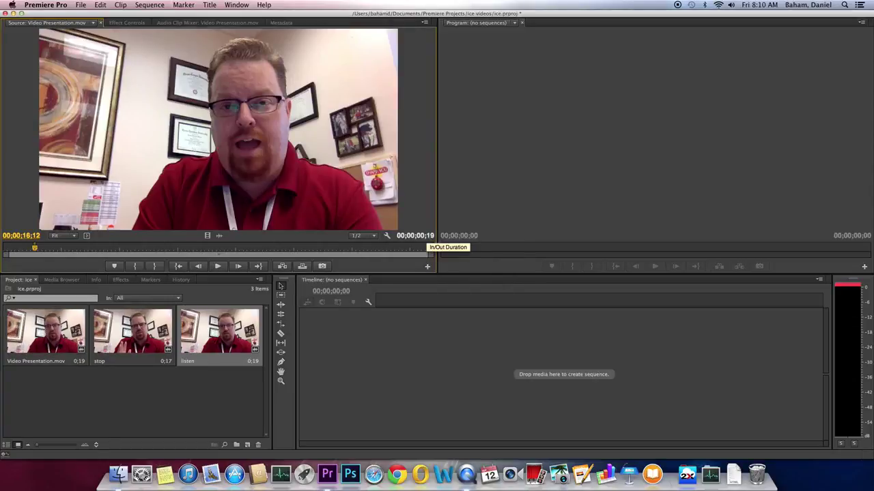
Load the stop subclip into the Source monitor and create a new sequence from it in the empty timeline
double_click(112, 346)
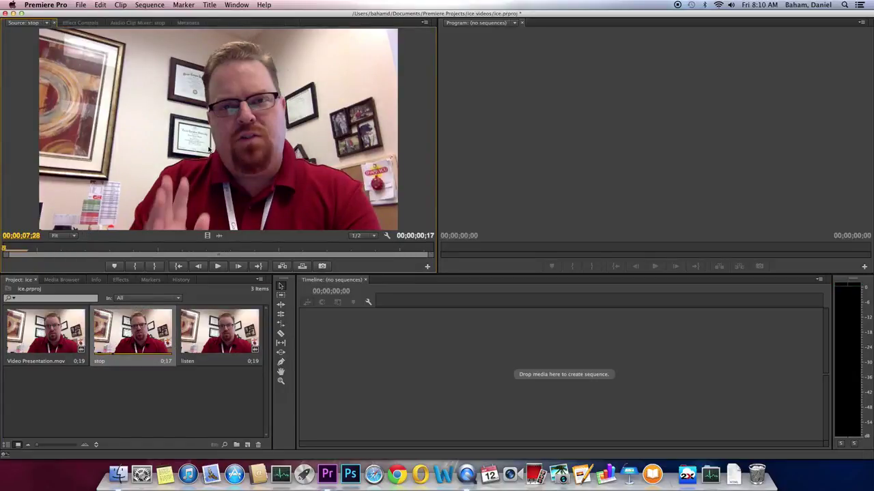
left_click_drag(212, 102, 338, 376)
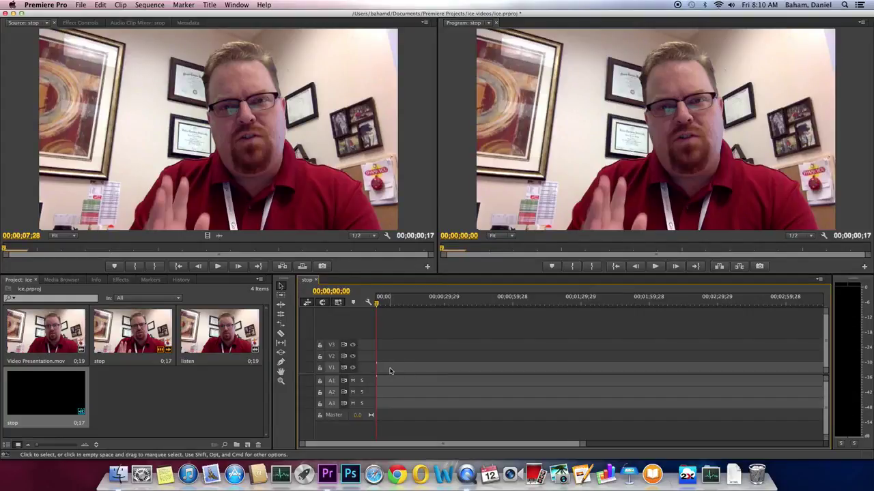
key("equal")
key("equal")
key("equal")
key("equal")
key("equal")
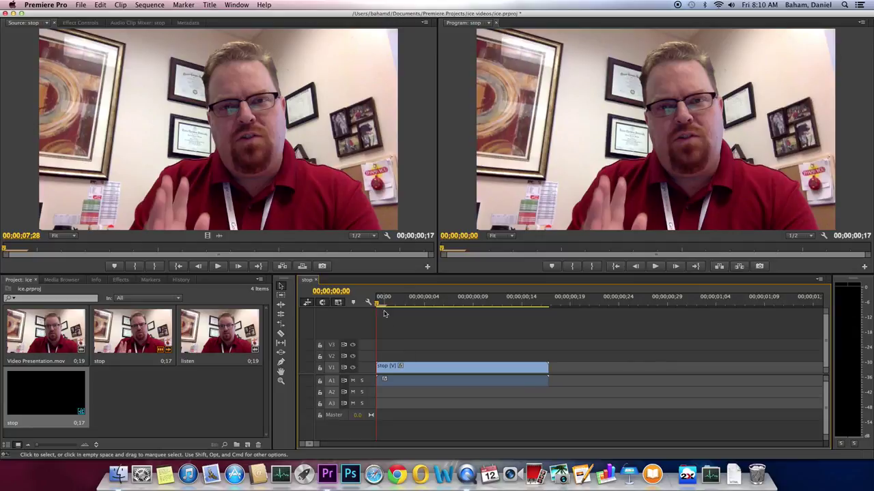
mouse_move(377, 302)
left_mouse_down()
mouse_move(514, 300)
mouse_move(368, 302)
left_mouse_up()
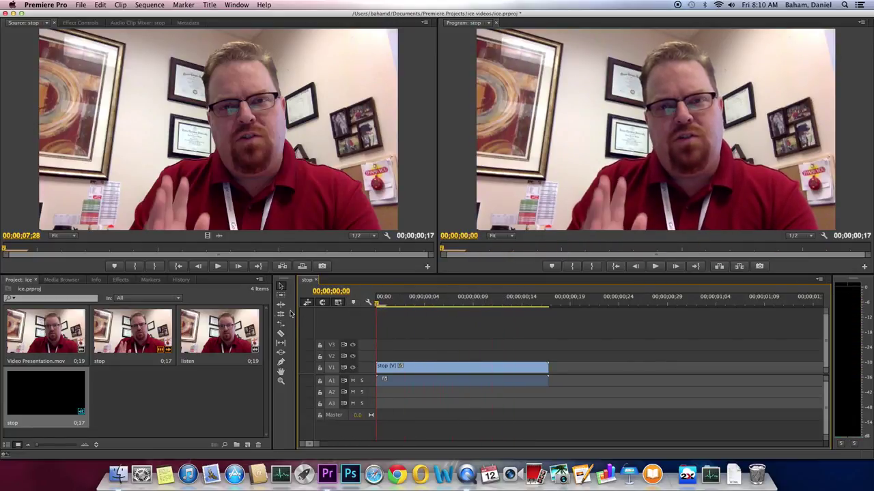
Place the listen subclip directly after the stop clip on track V1 and play the sequence
left_click(228, 328)
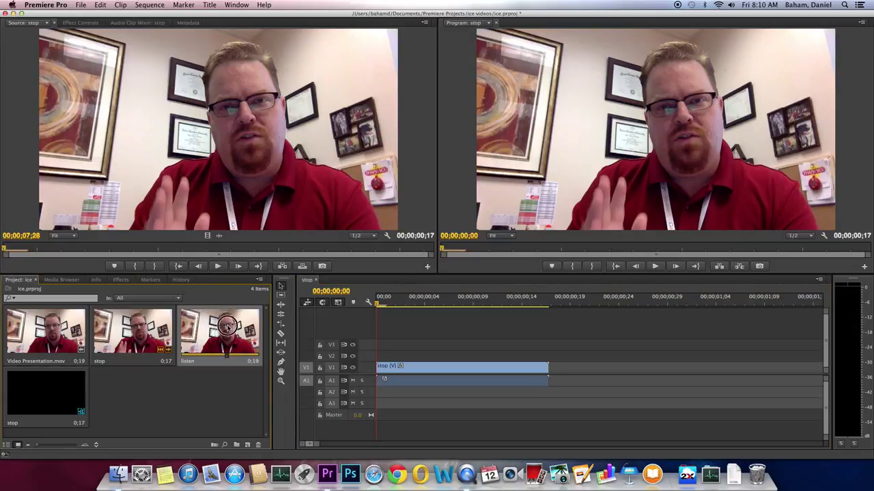
double_click(228, 329)
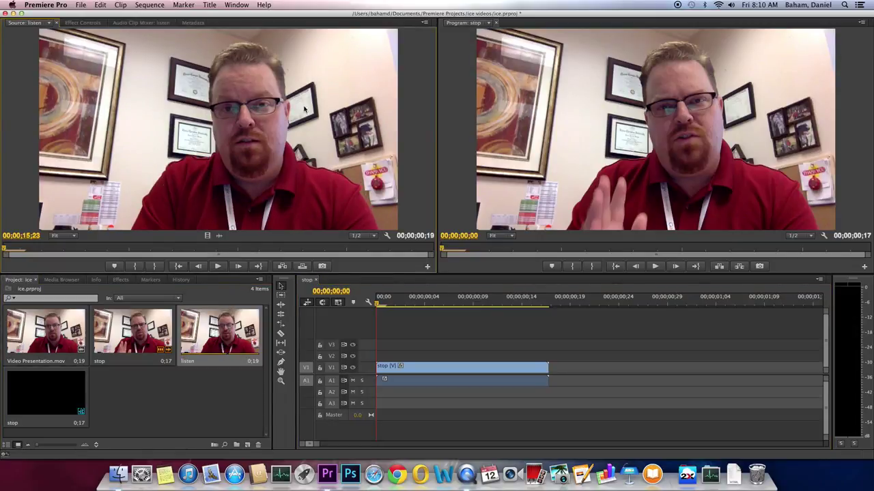
left_click_drag(227, 328, 549, 370)
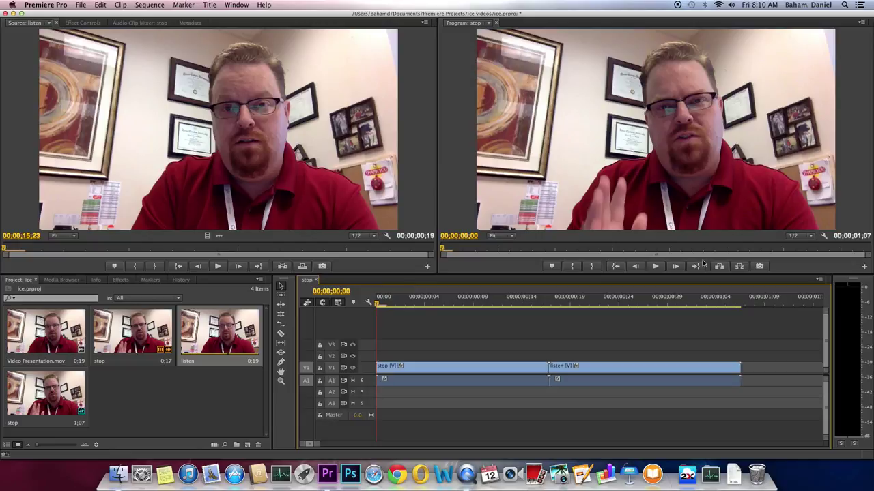
left_click(658, 267)
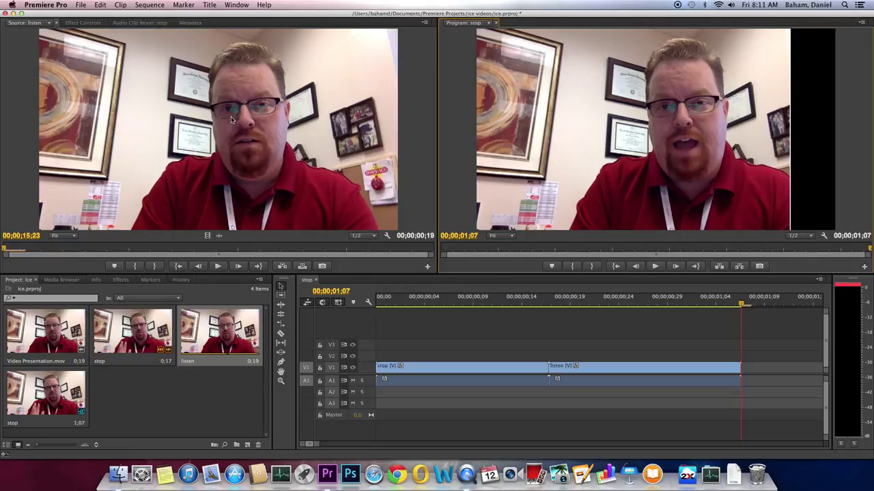
left_click(117, 6)
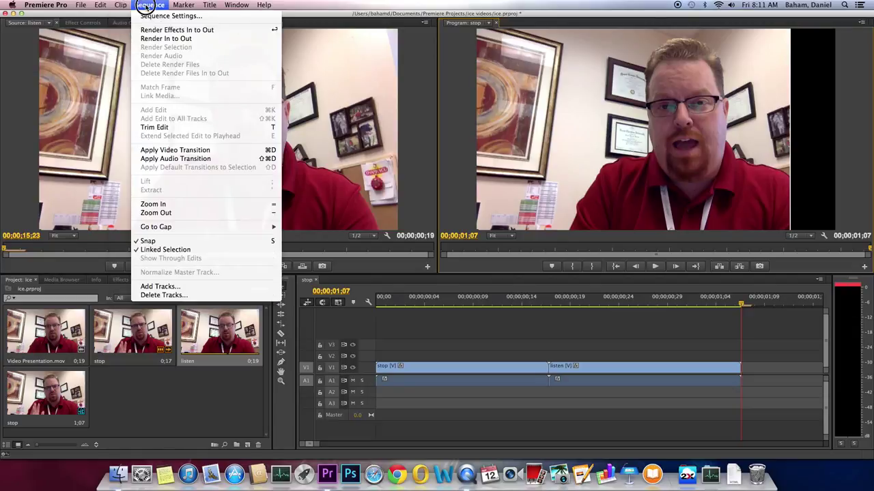
left_click(122, 5)
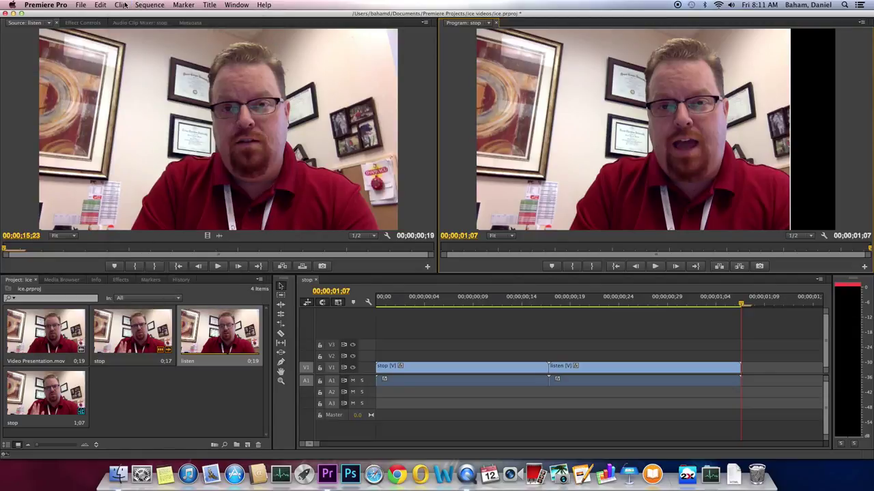